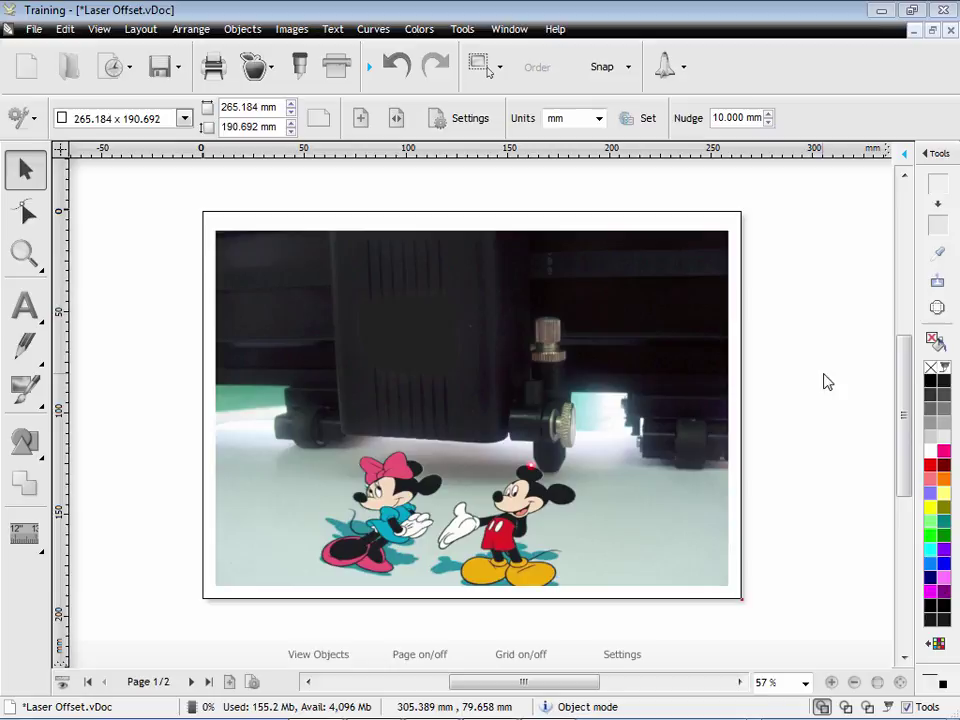
In the Vinyl Spooler's Calibration tab, start Laser Offset (Full) calibration and print the calibration sheet
click(345, 75)
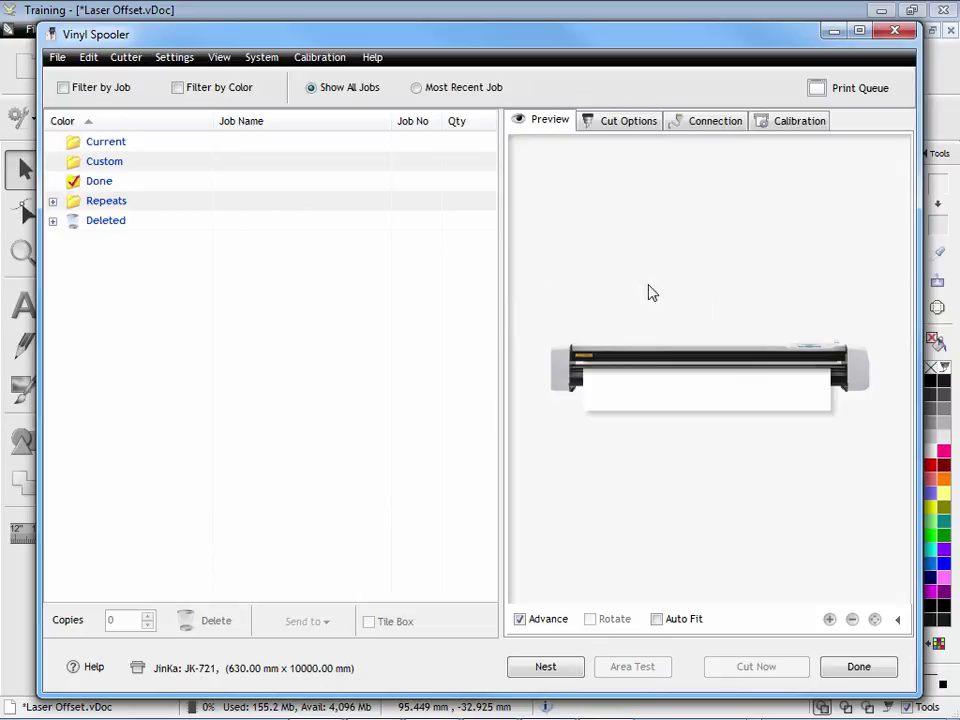
click(797, 124)
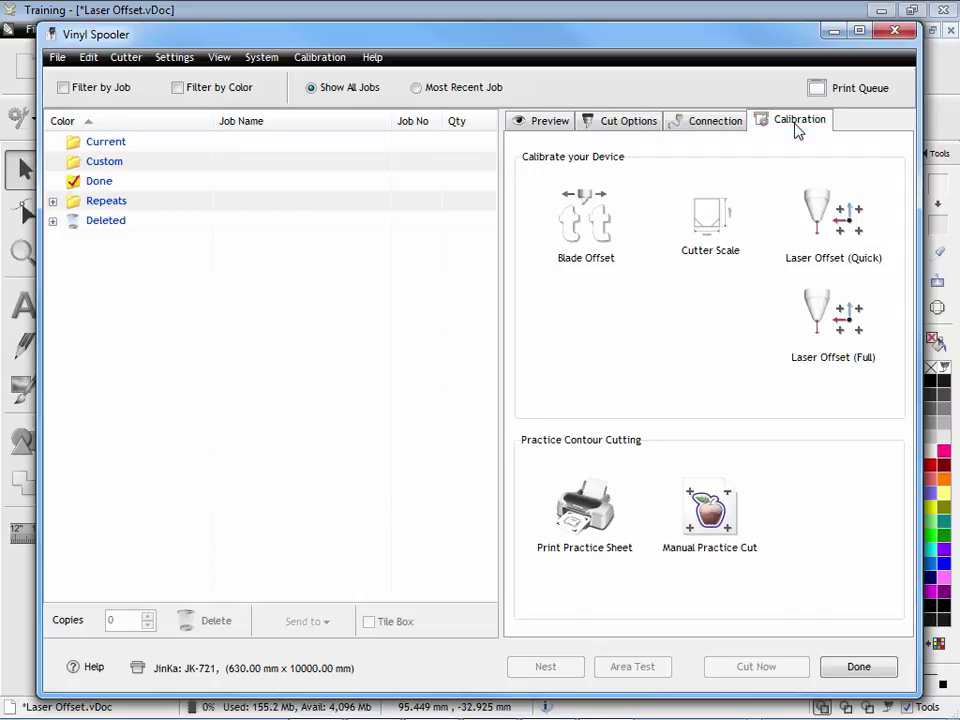
click(840, 233)
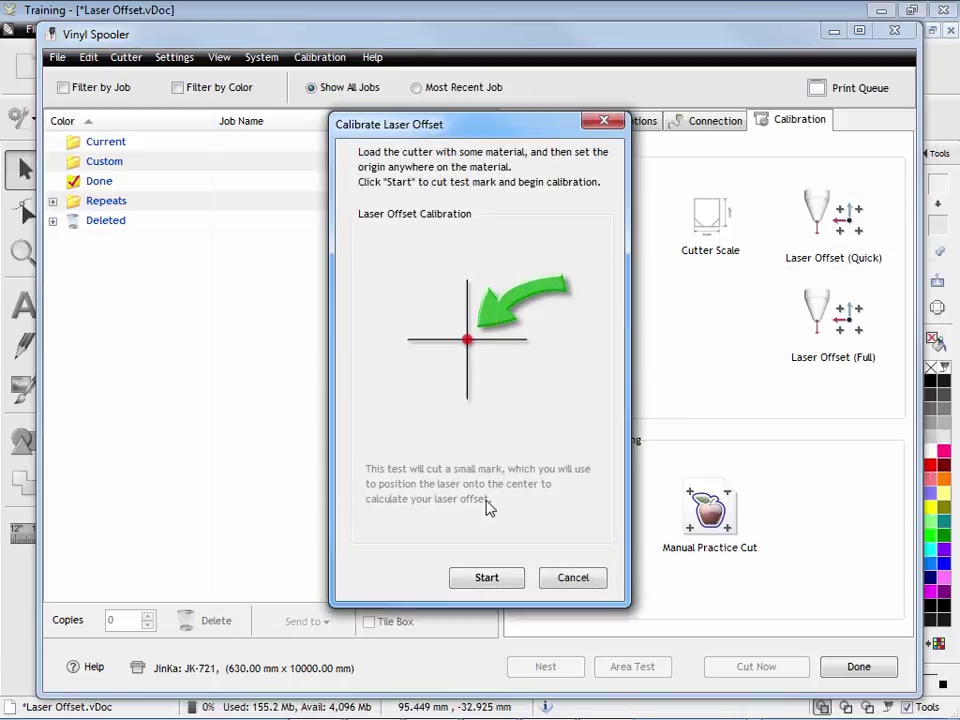
click(580, 578)
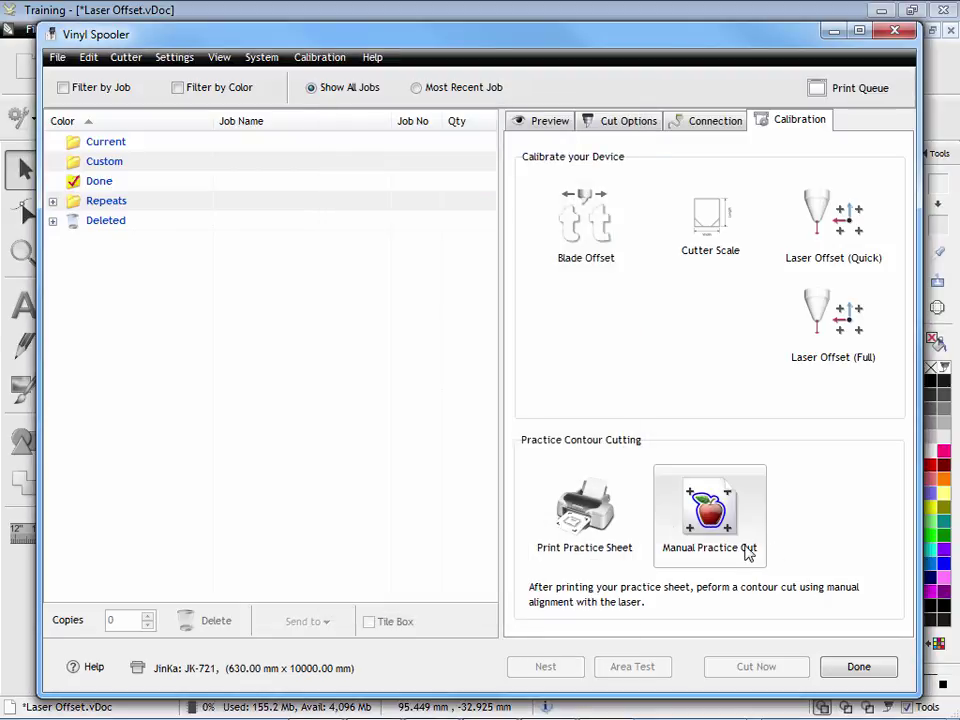
click(835, 325)
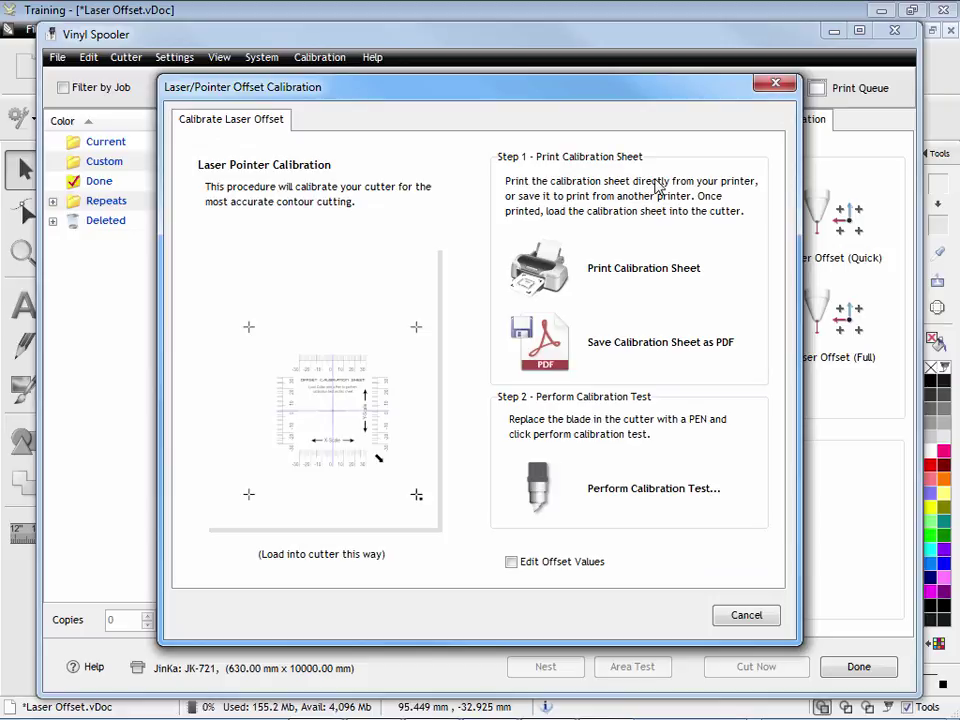
click(642, 287)
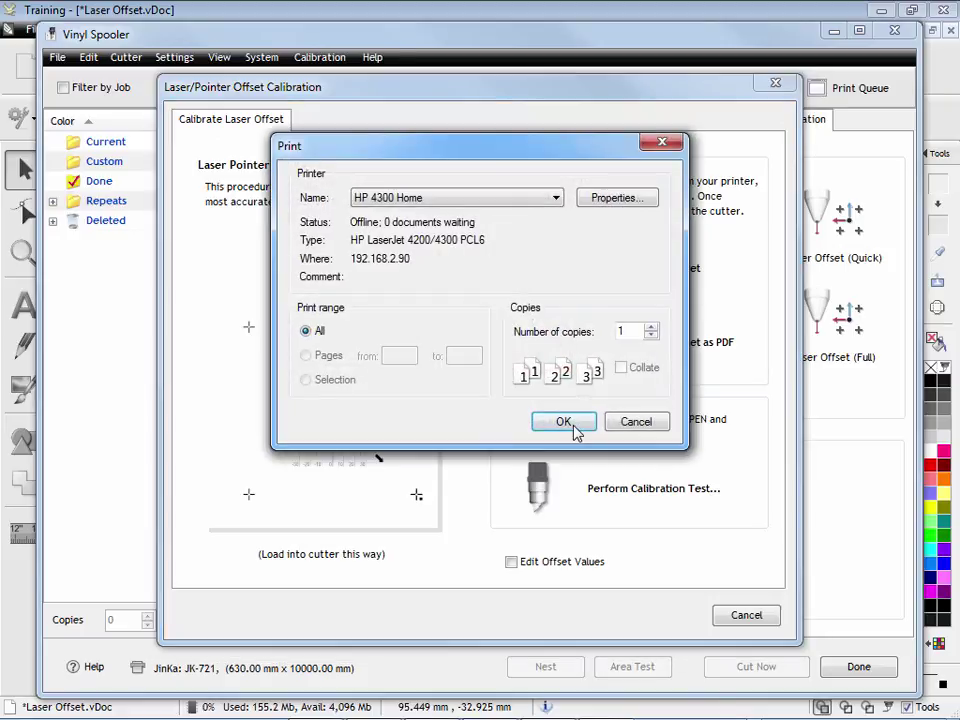
Confirm 1-copy printing and reposition the Adobe Reader window showing Laser Calibration Sheet.PDF
click(634, 420)
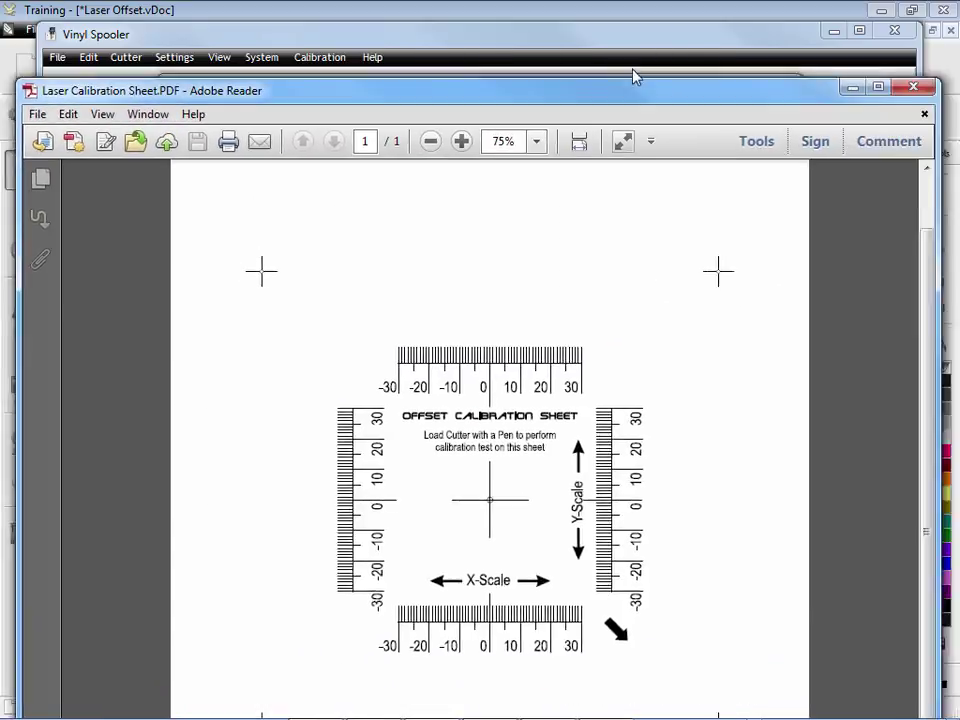
drag(634, 75, 654, 39)
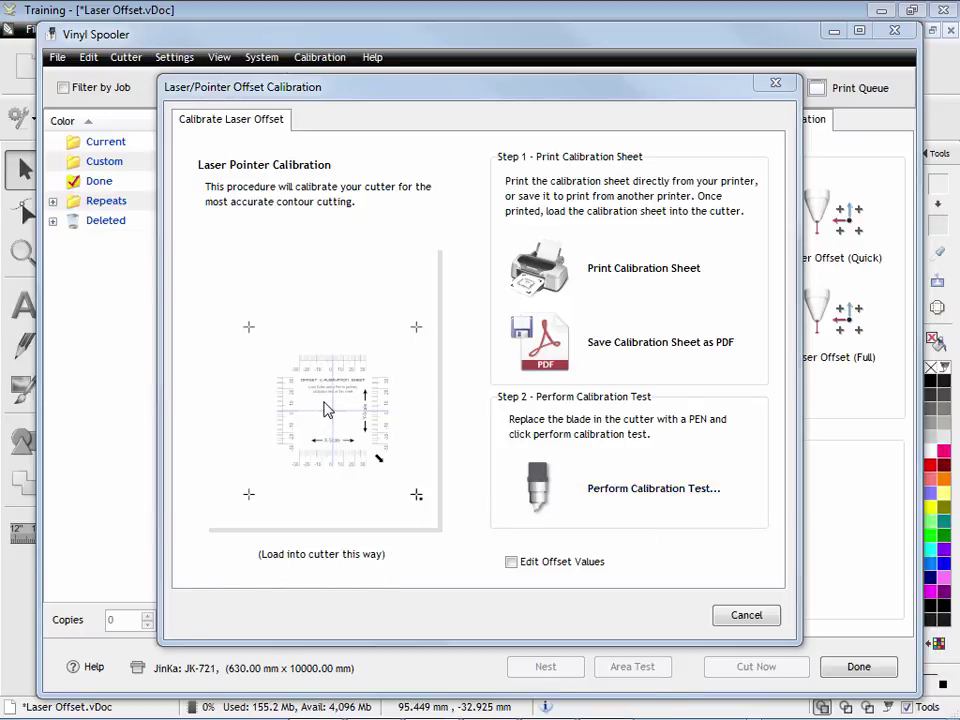
Start the calibration test with Manual - 4 points alignment and Rotate 0
click(693, 505)
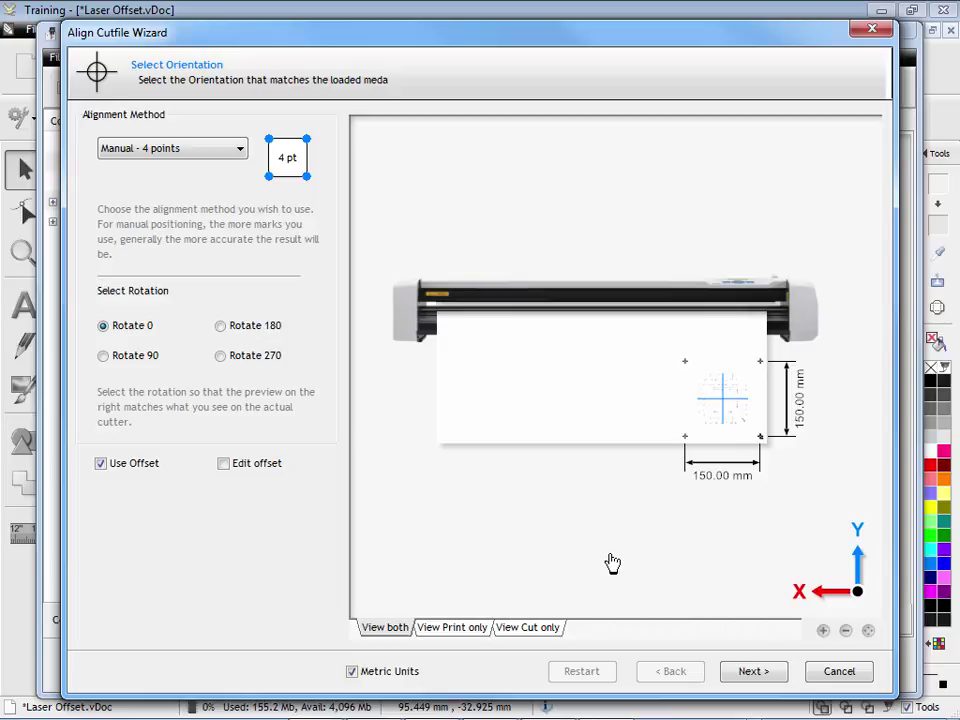
click(760, 675)
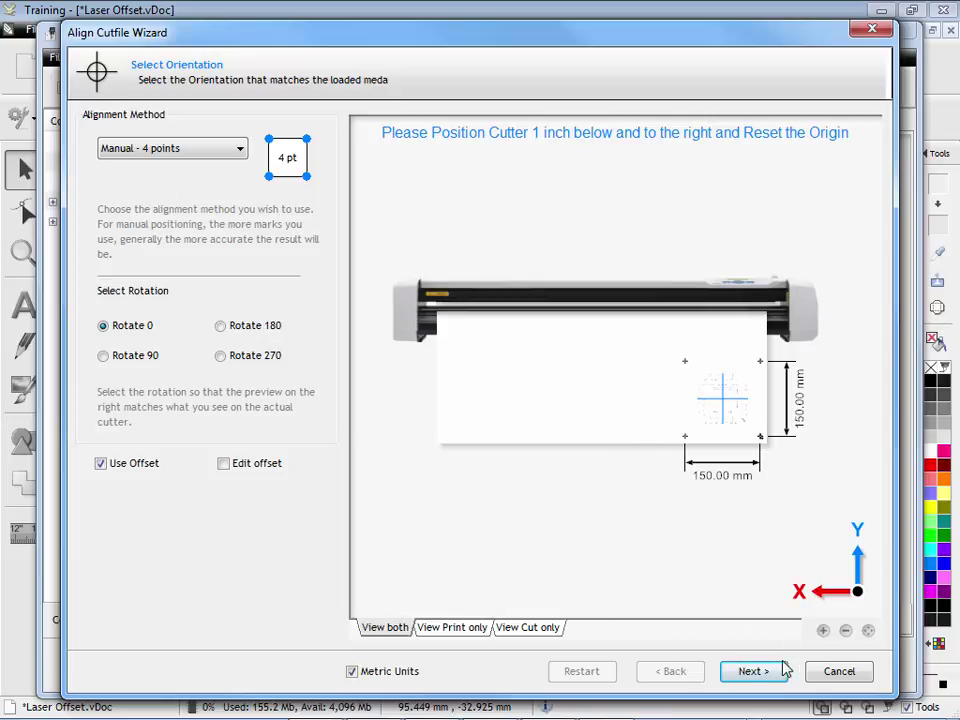
Jog the cutter onto the registration marks and record marks 1 through 4
click(753, 671)
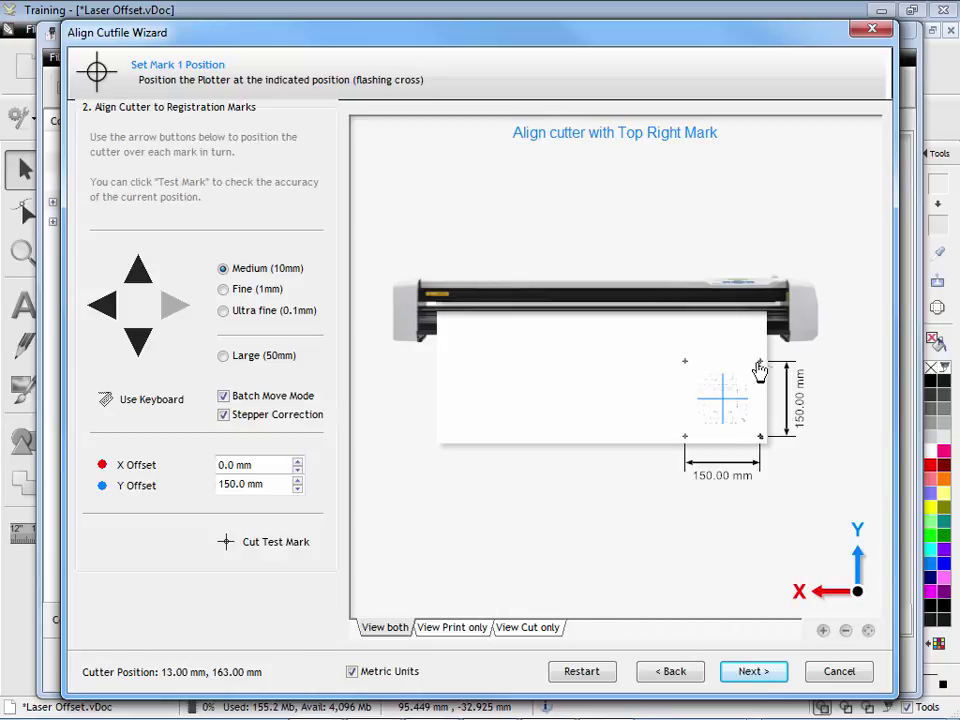
click(140, 270)
click(103, 305)
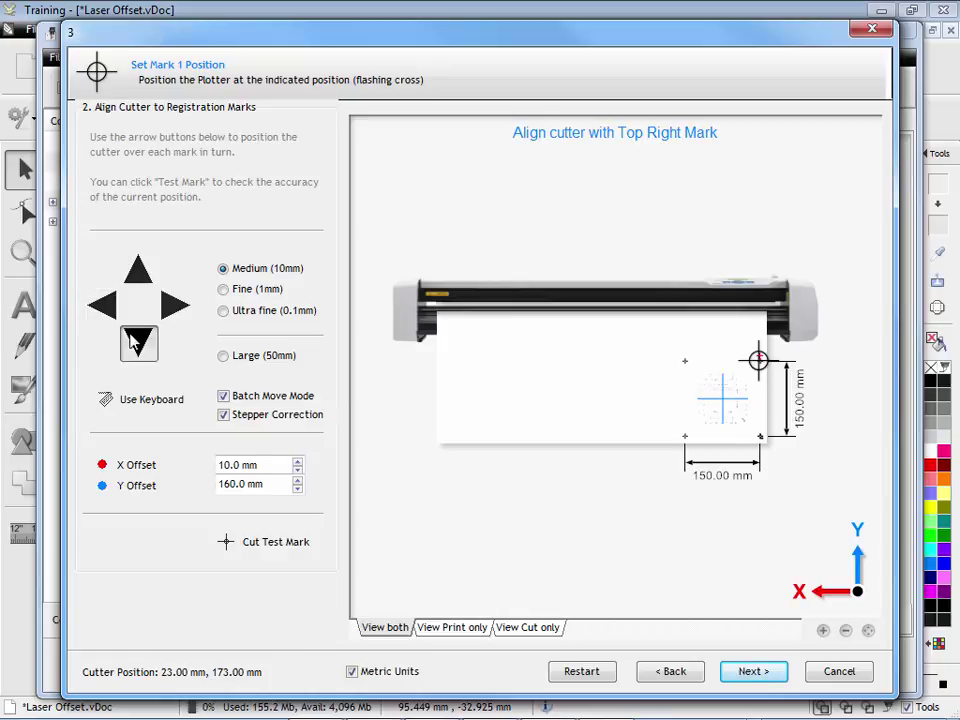
click(138, 340)
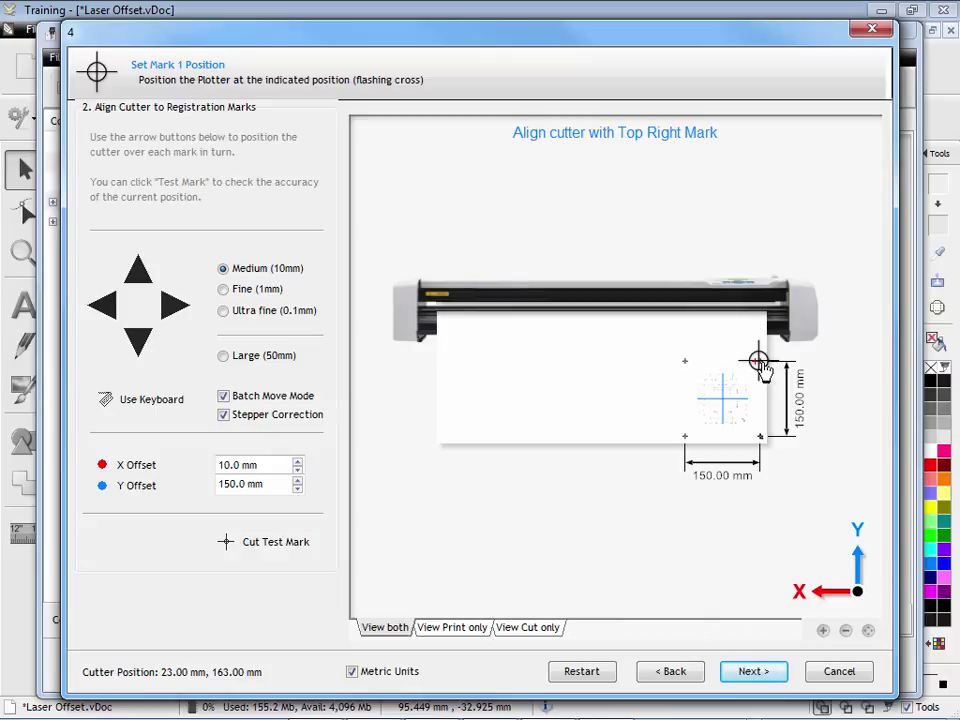
click(765, 681)
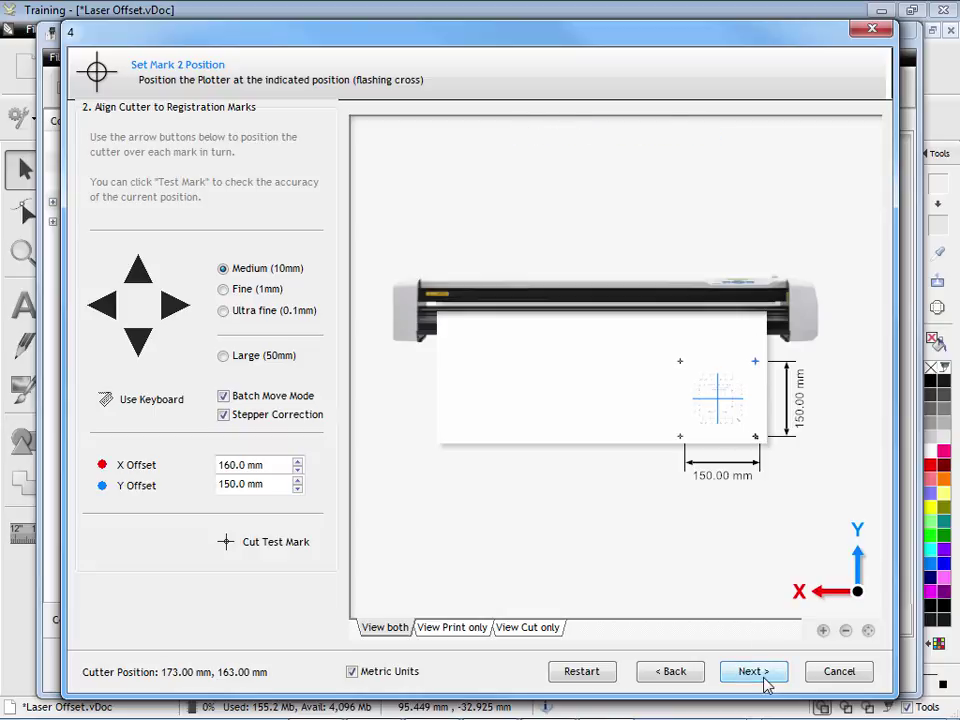
click(765, 681)
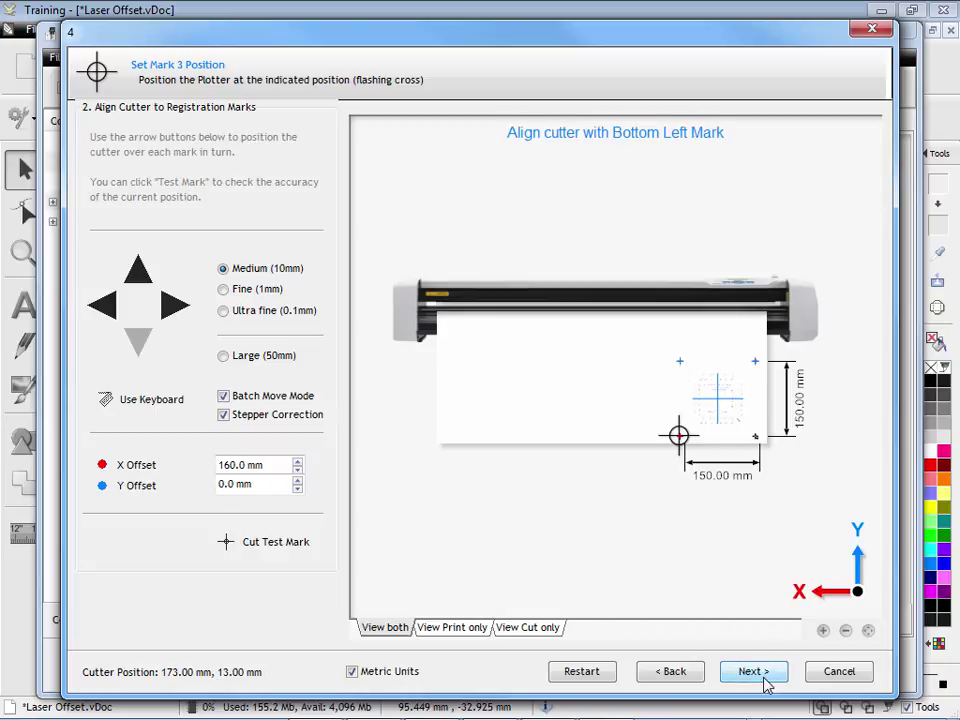
click(765, 680)
click(765, 680)
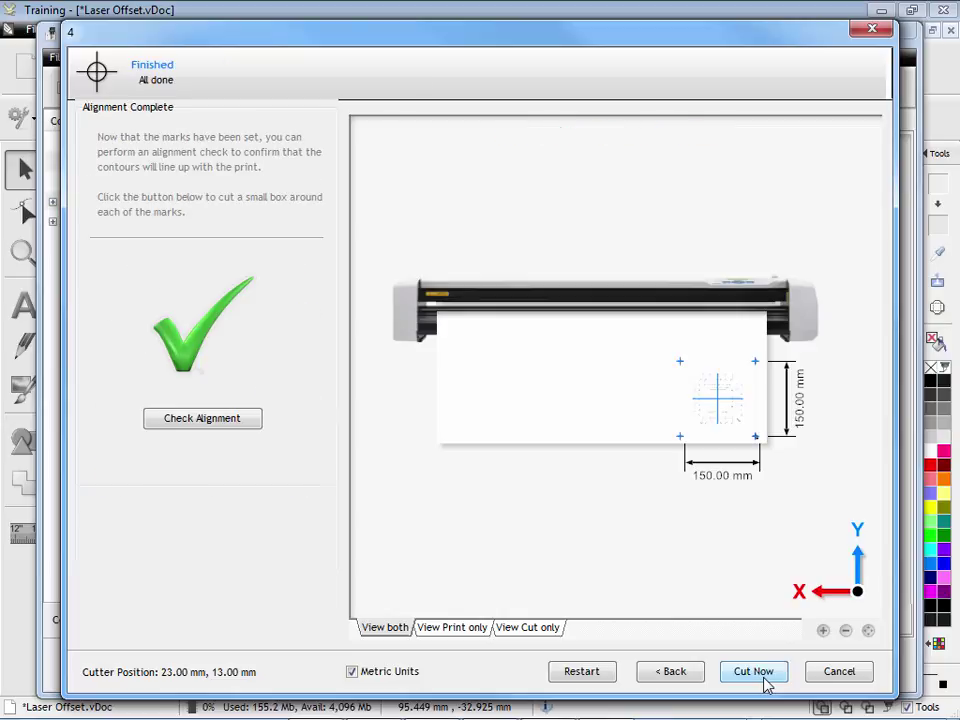
Cut the calibration test, answering Yes to 'Ready to Cut the Calibration Test?'
click(765, 681)
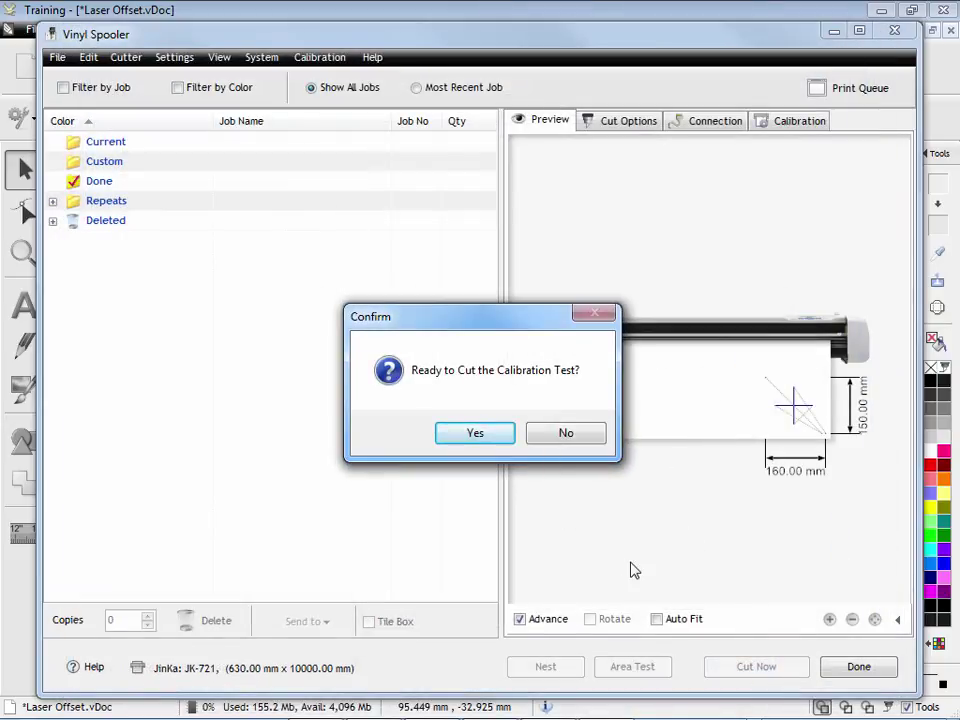
click(473, 434)
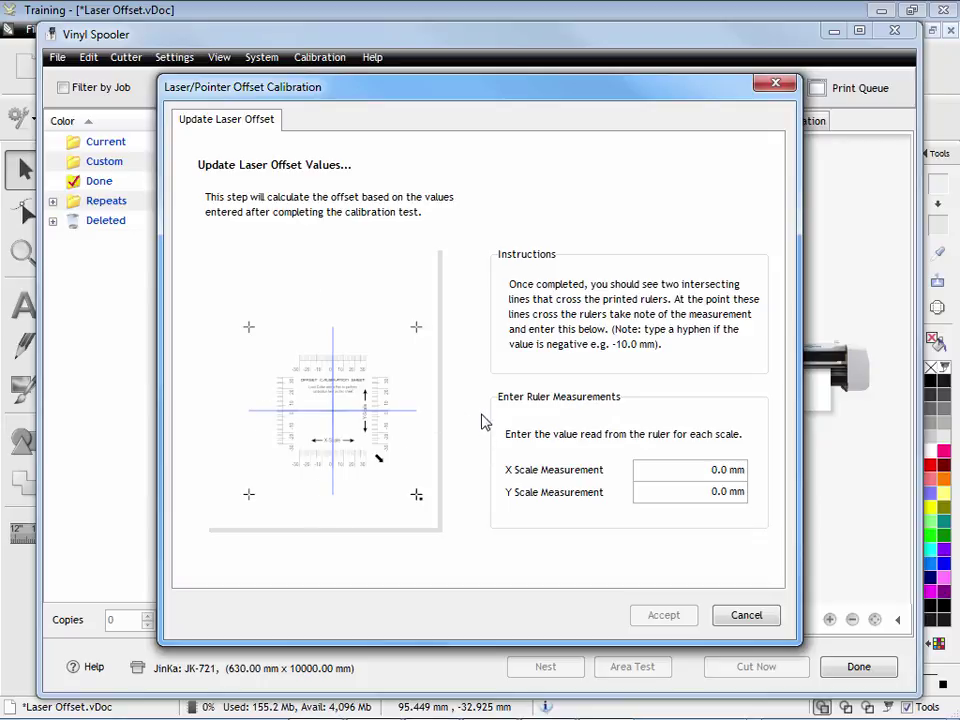
Show page 2 of the design and zoom into the calibration sheet's top-left rulers
click(356, 14)
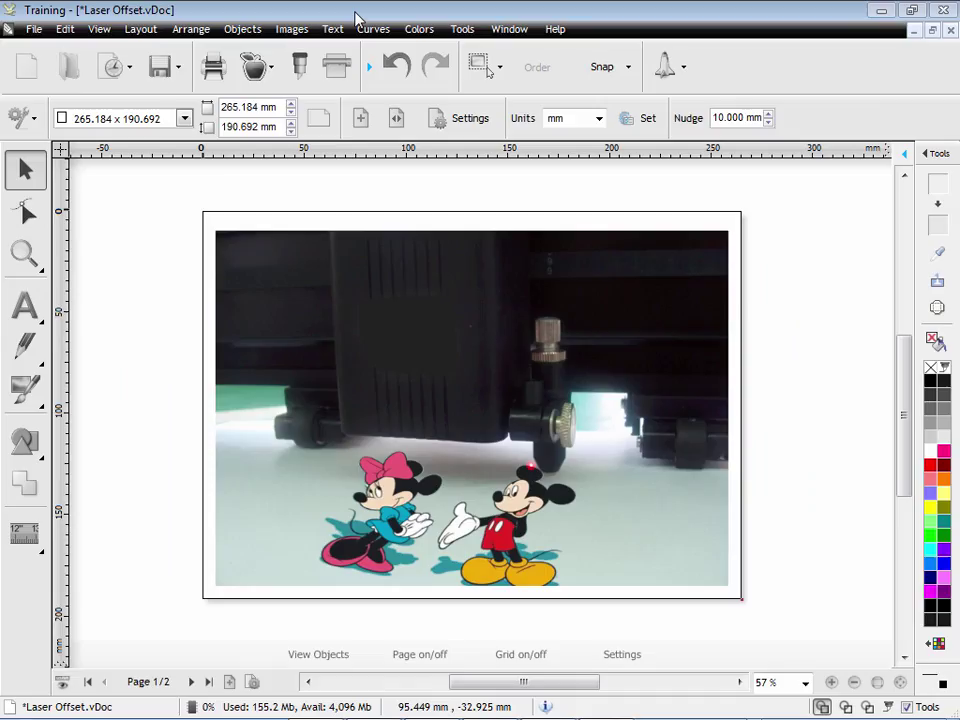
click(193, 681)
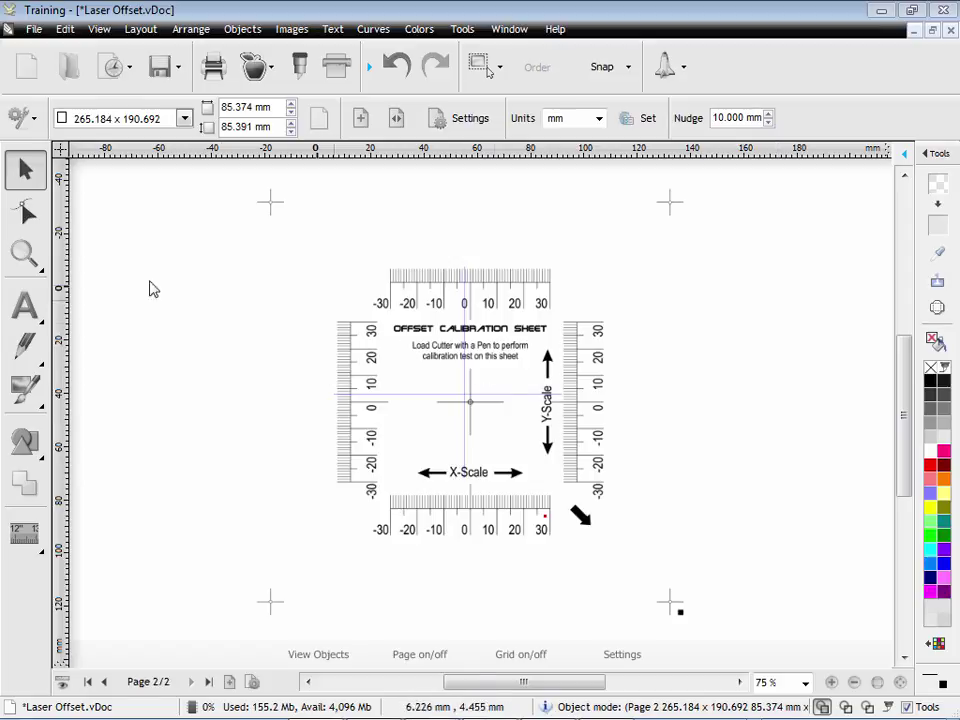
click(22, 250)
drag(287, 245, 466, 400)
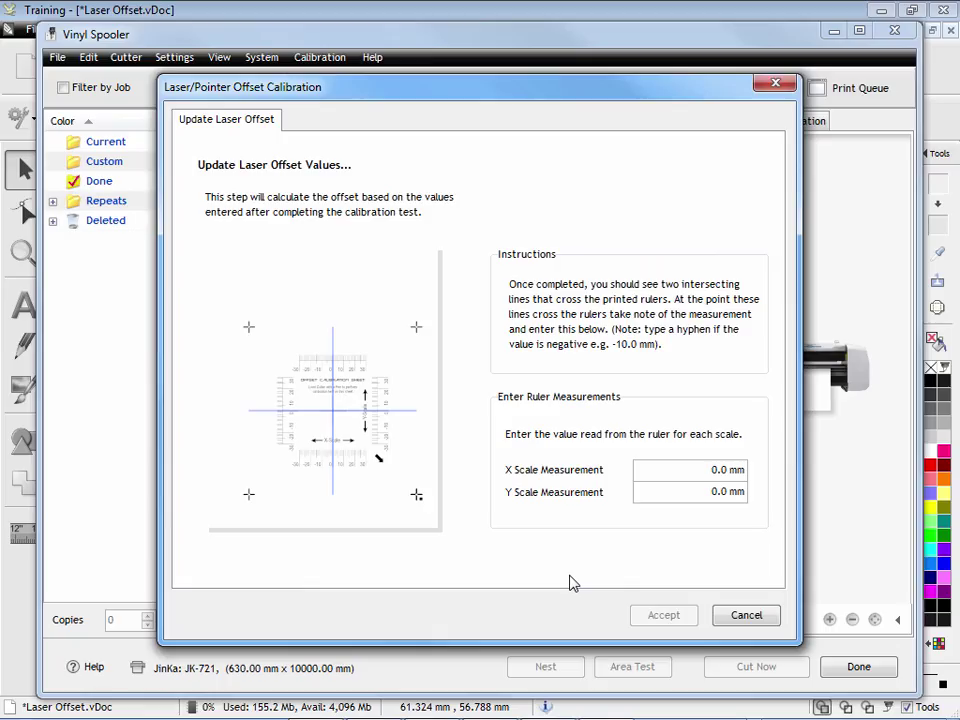
Enter the measured offsets: X Scale Measurement -2.0 mm, Y Scale Measurement 3.0 mm
click(700, 468)
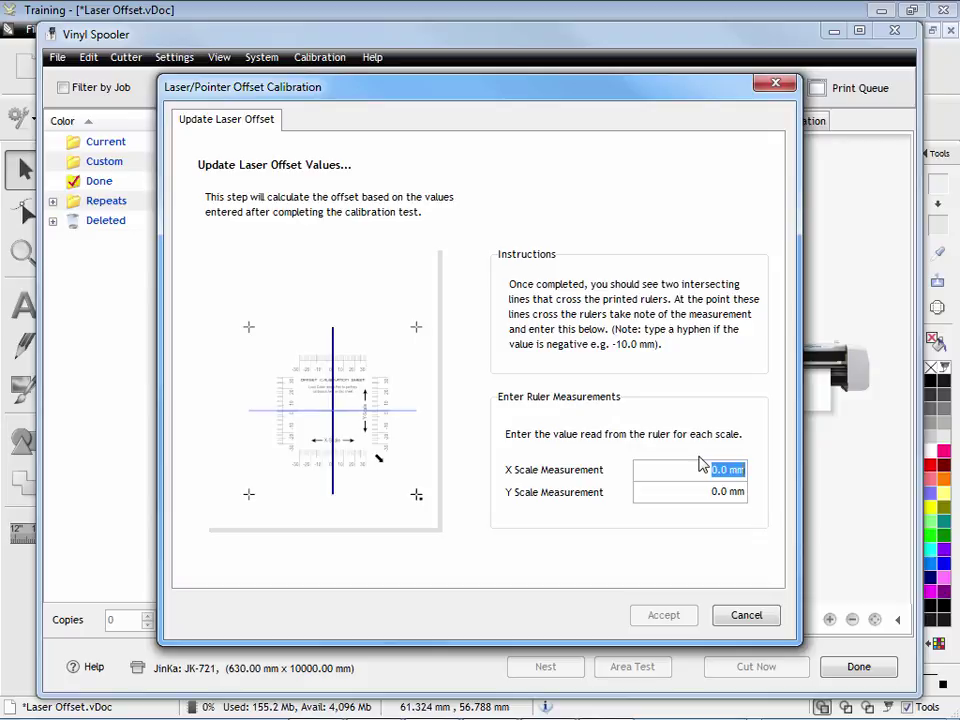
text(-2.0)
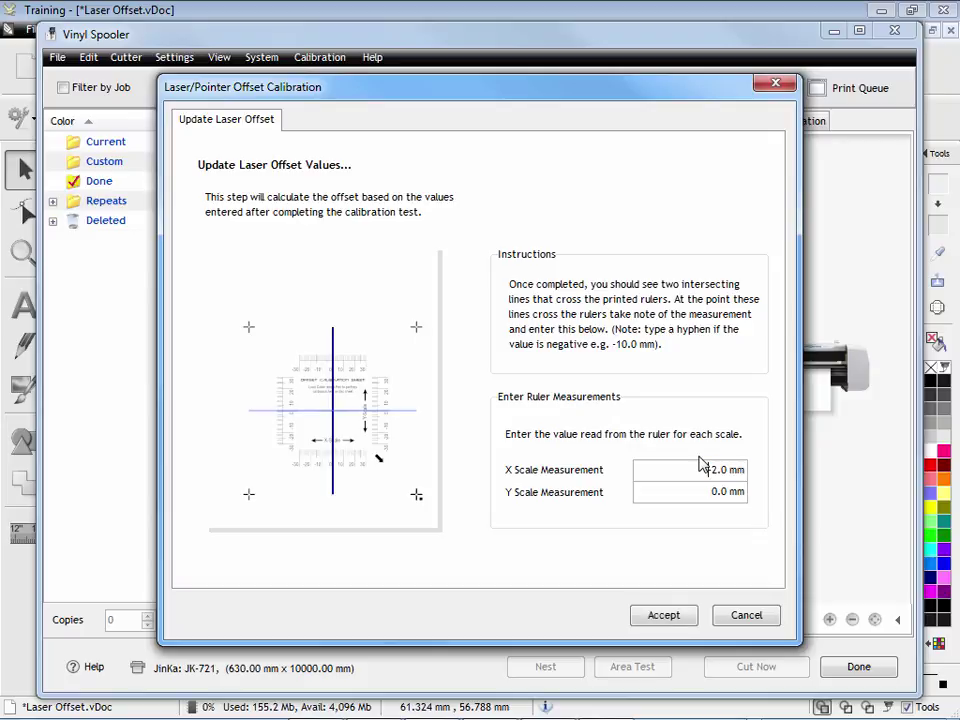
key(Tab)
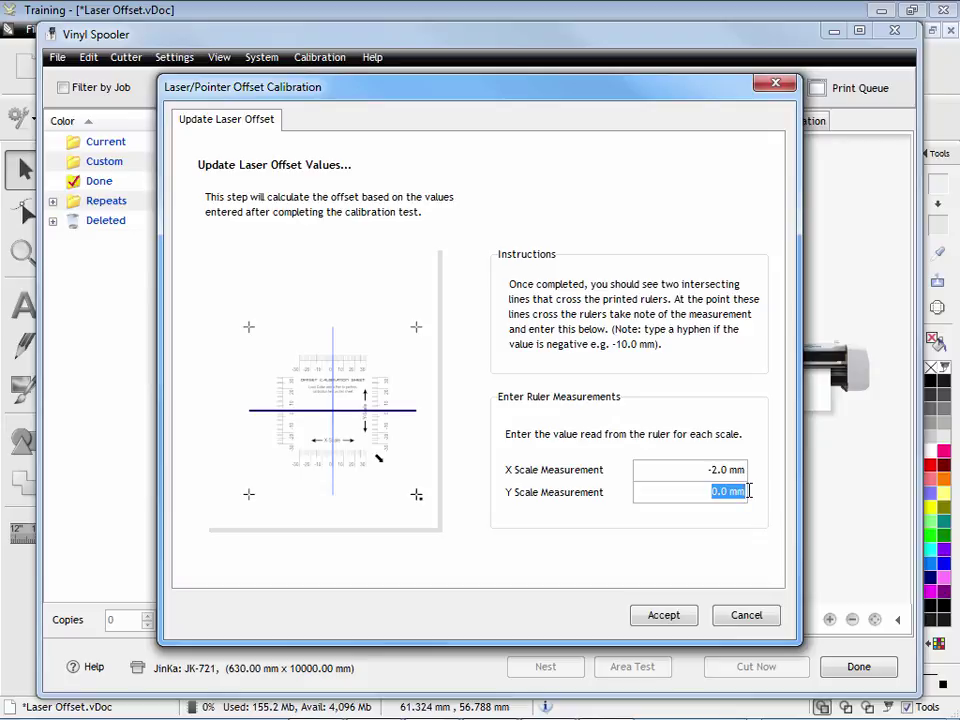
text(3.0)
Accept the offsets, close the Vinyl Spooler, and zoom to show the whole calibration sheet
click(657, 620)
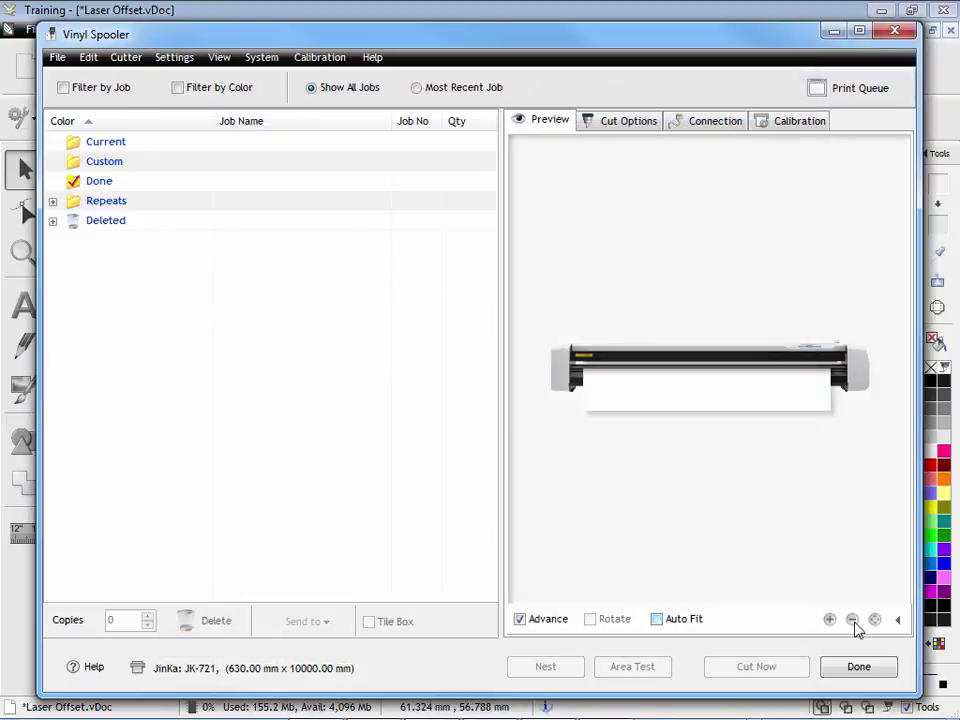
click(876, 662)
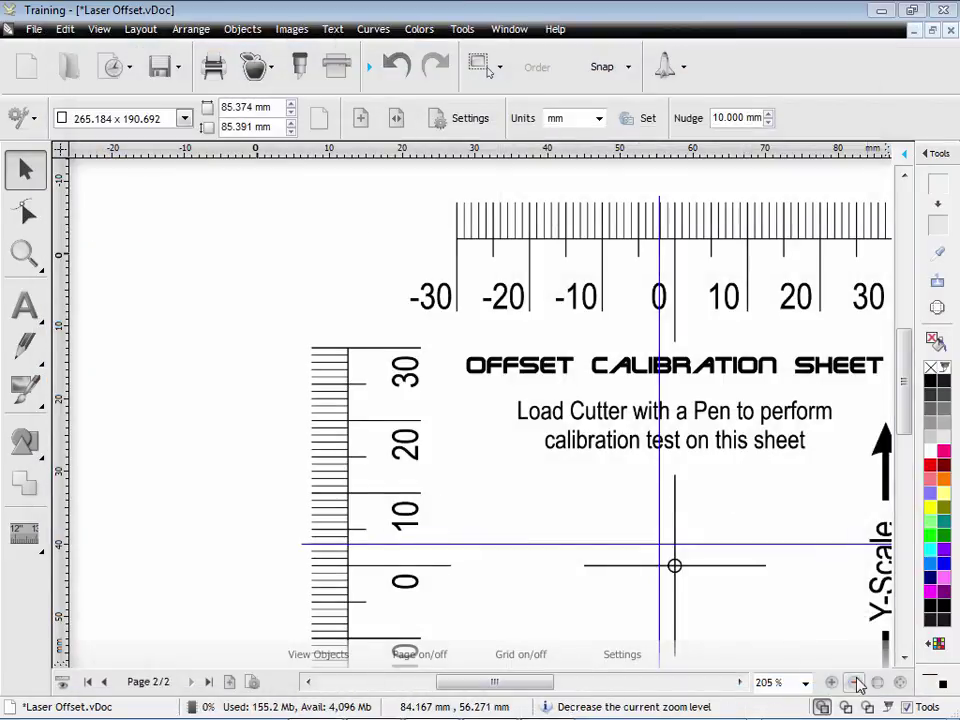
click(877, 682)
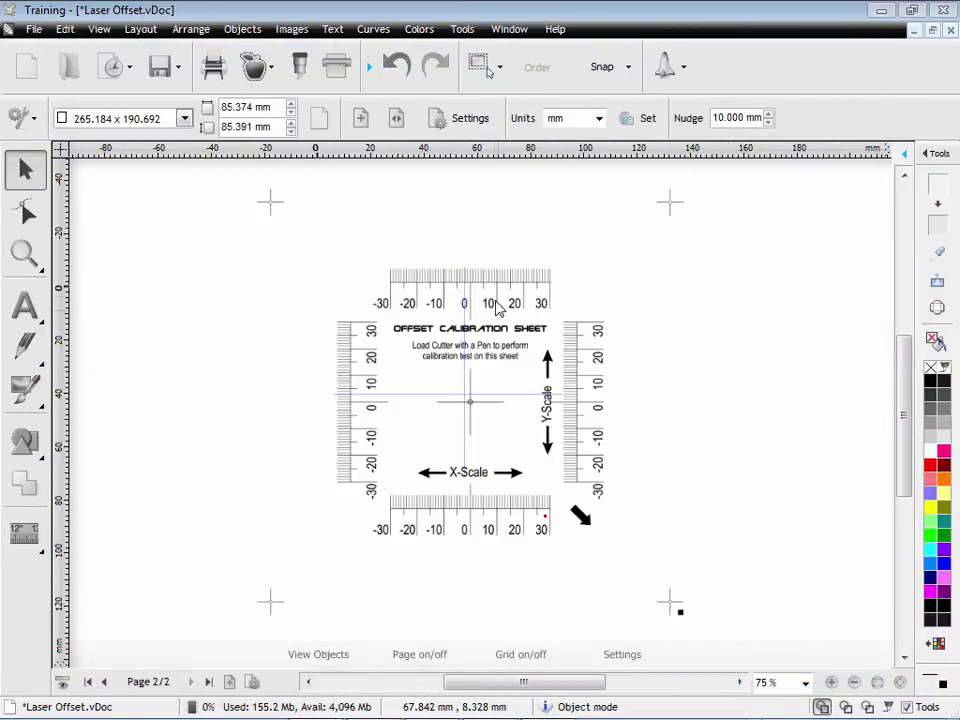